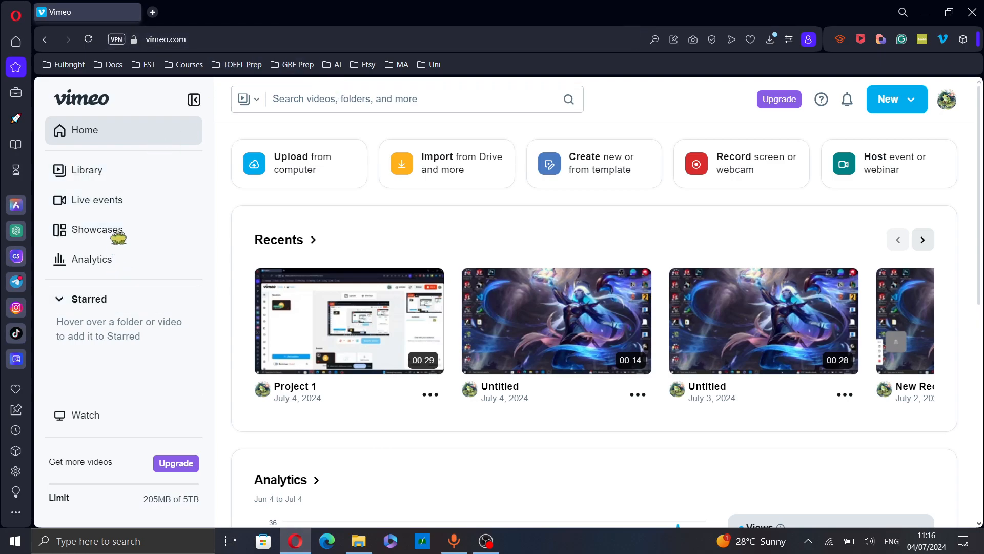
Create a new showcase from the Showcases page and choose Public as its privacy setting
left_click(174, 229)
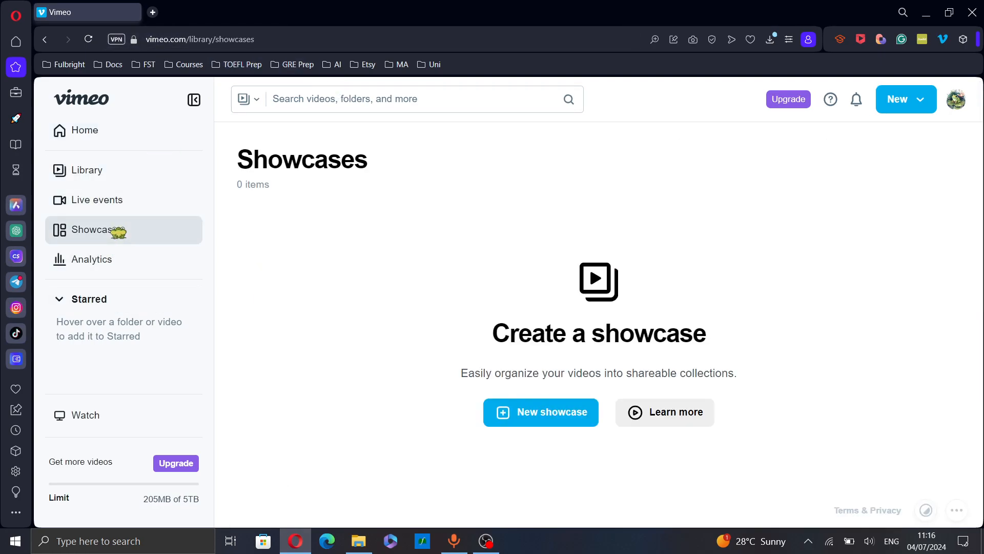
left_click(547, 412)
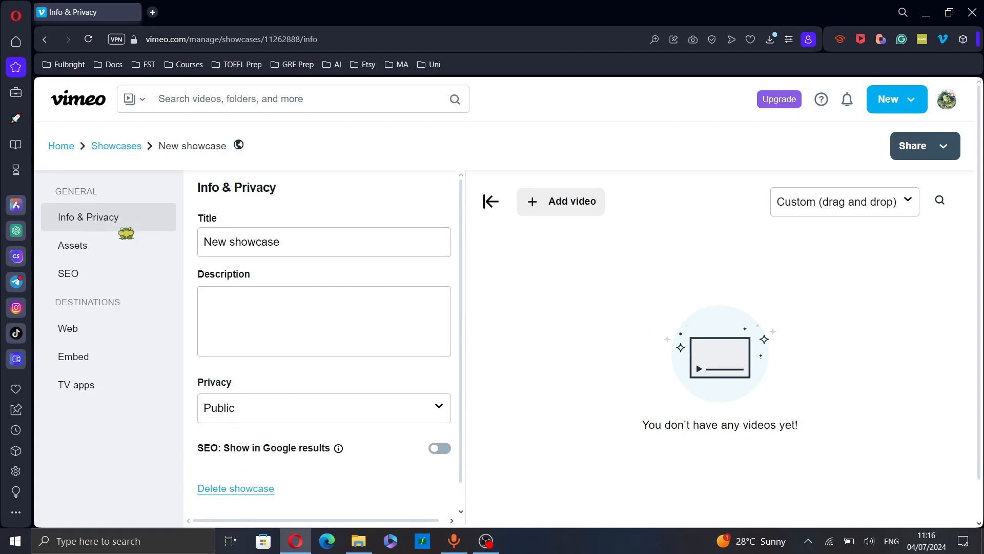
scroll(376, 339, "down", 1)
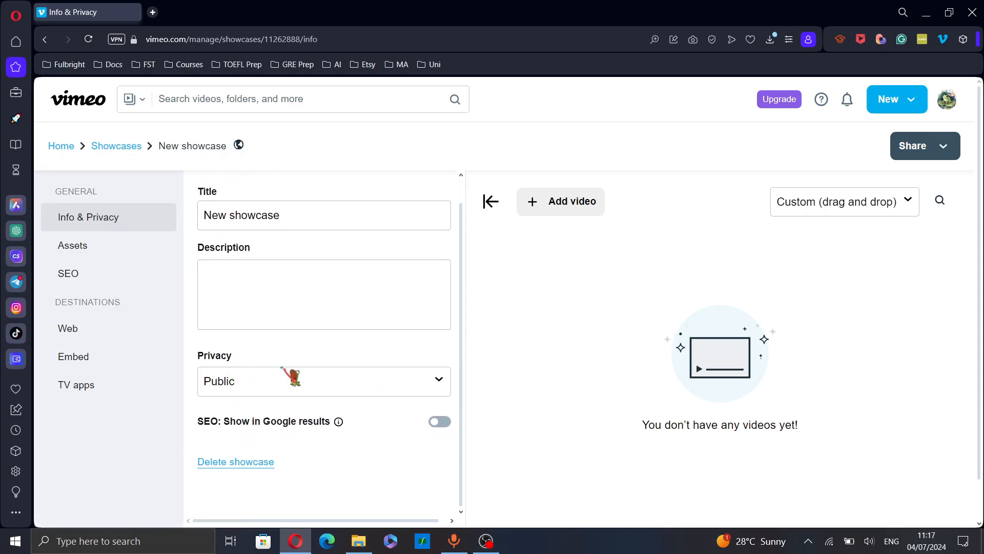
scroll(281, 368, "up", 1)
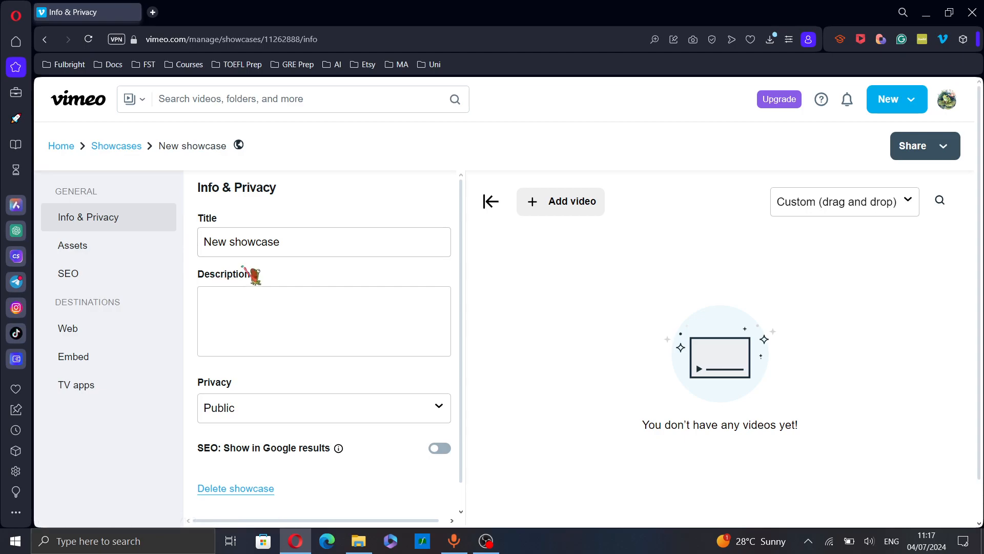
left_click(274, 415)
scroll(269, 413, "down", 1)
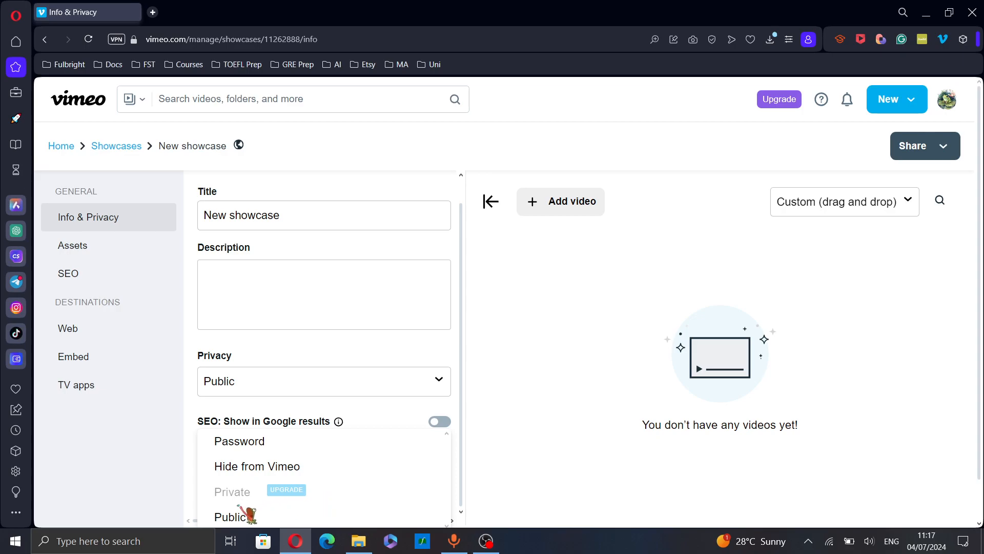
left_click(269, 512)
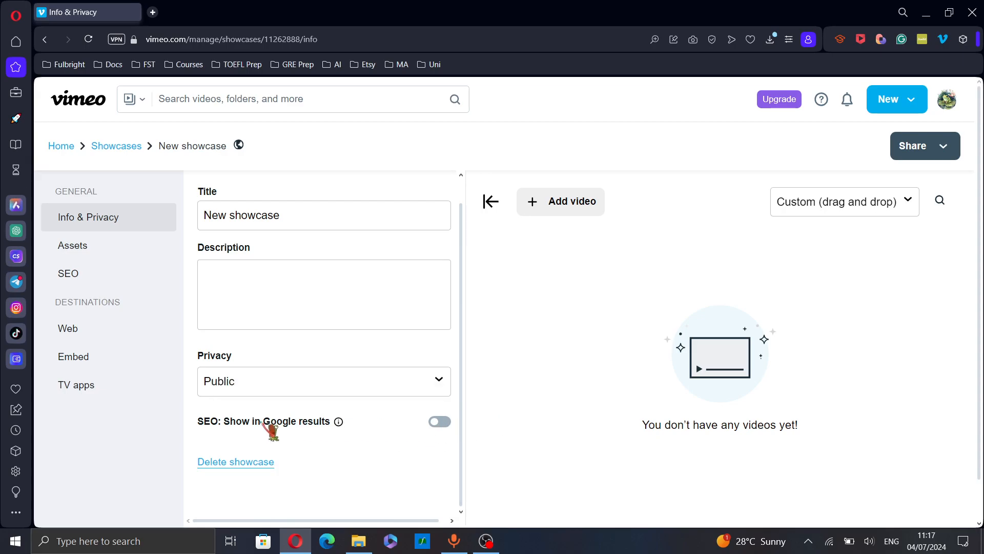
Add the 7/4/2024 Untitled video and the Project 1 video to the showcase
left_click(576, 205)
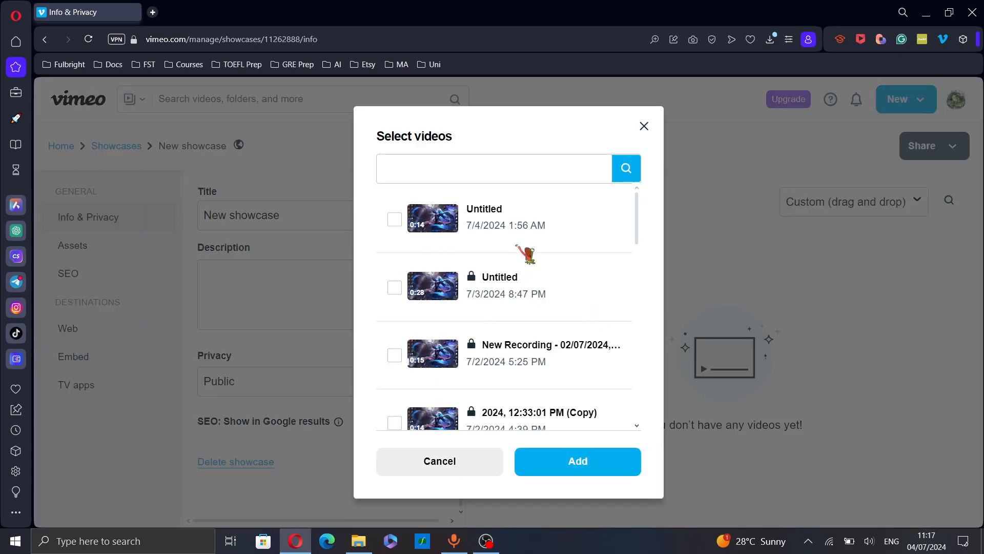
left_click(396, 219)
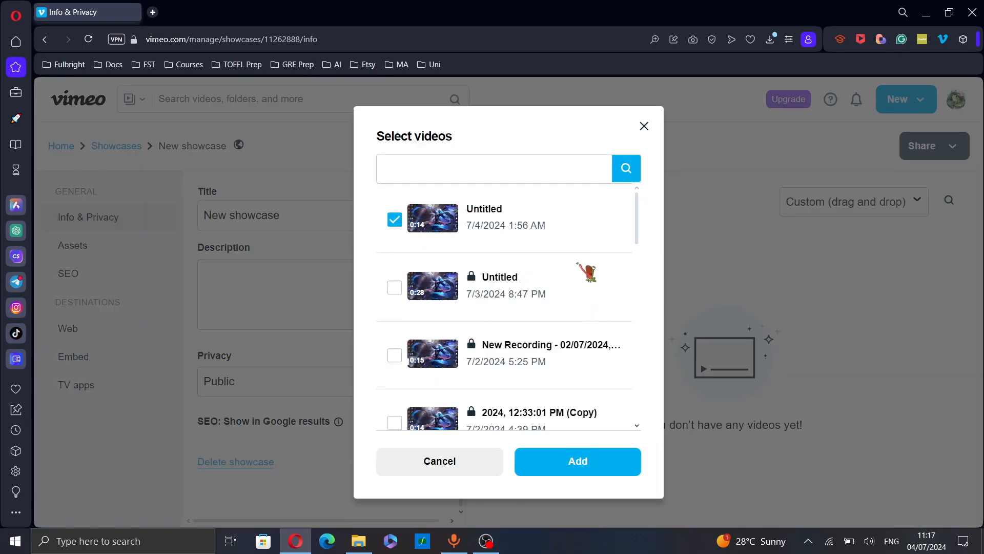
scroll(577, 298, "down", 3)
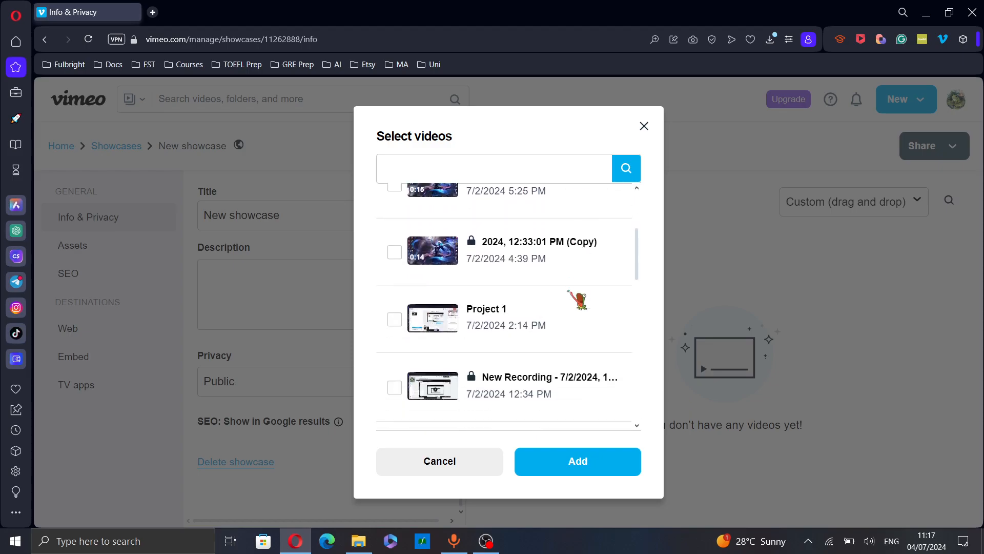
left_click(395, 319)
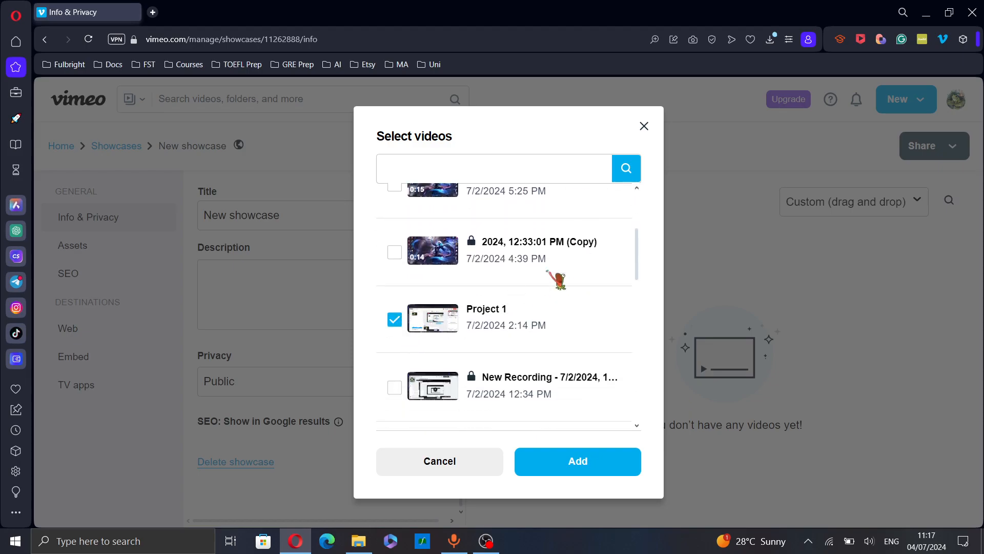
left_click(591, 468)
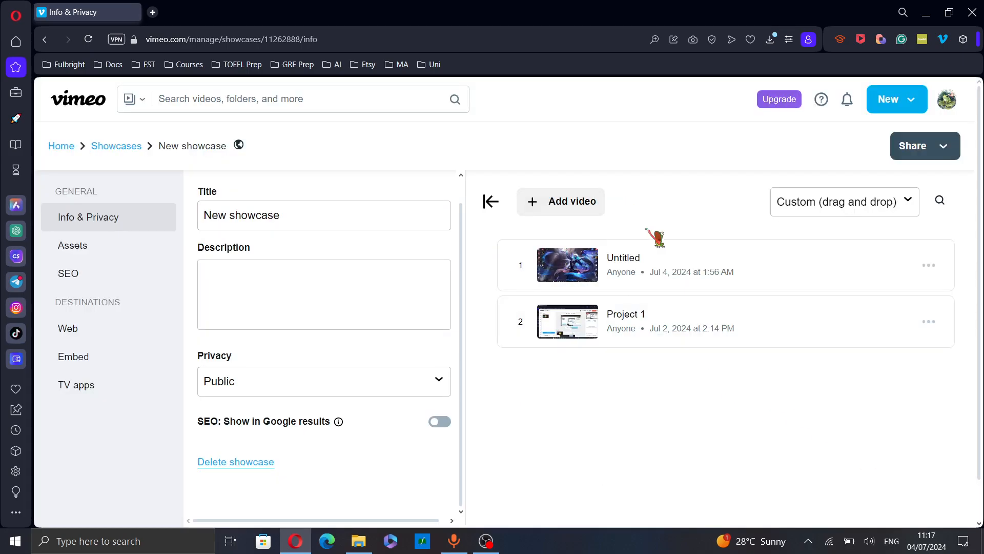
Set the showcase thumbnail to the 00:03 frame selected from the Untitled video
left_click(100, 247)
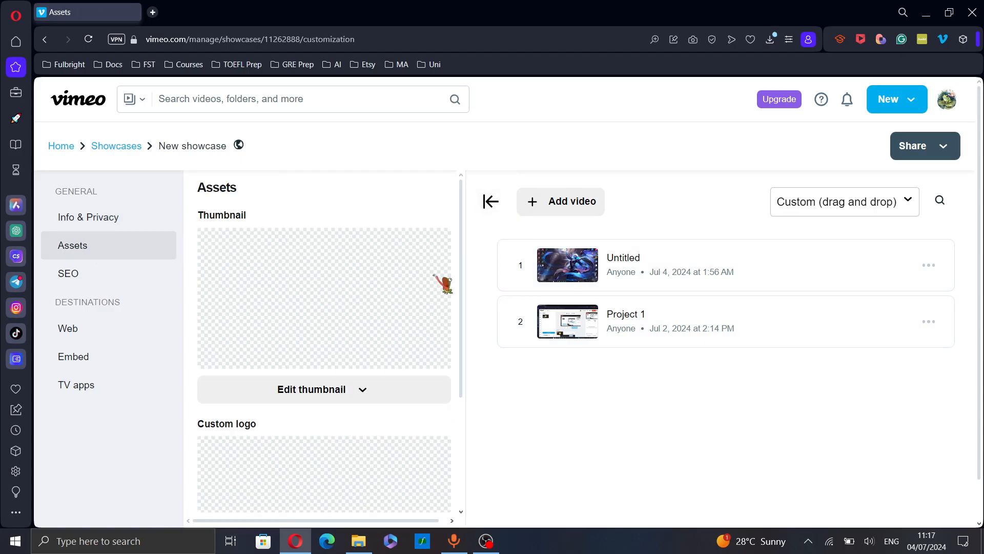
left_click(362, 390)
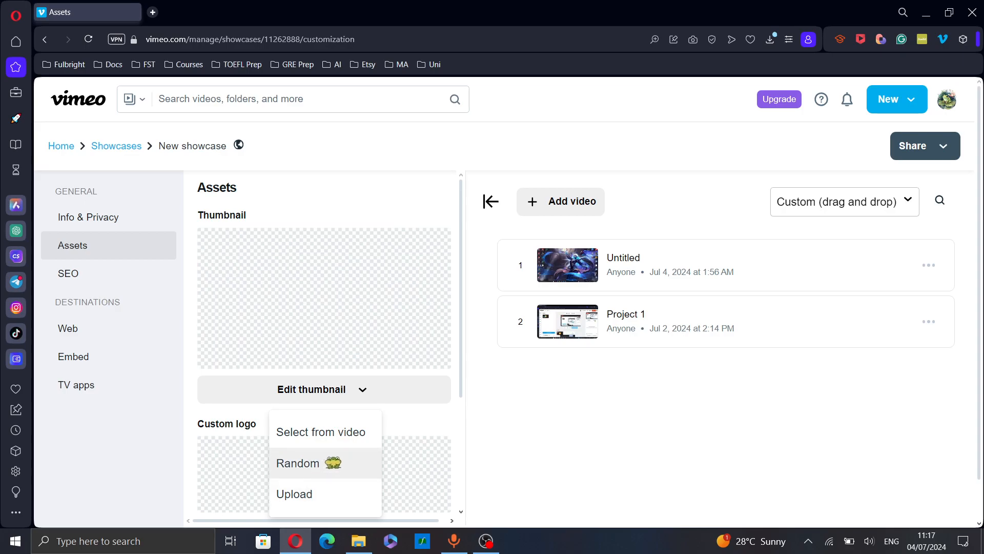
left_click(332, 462)
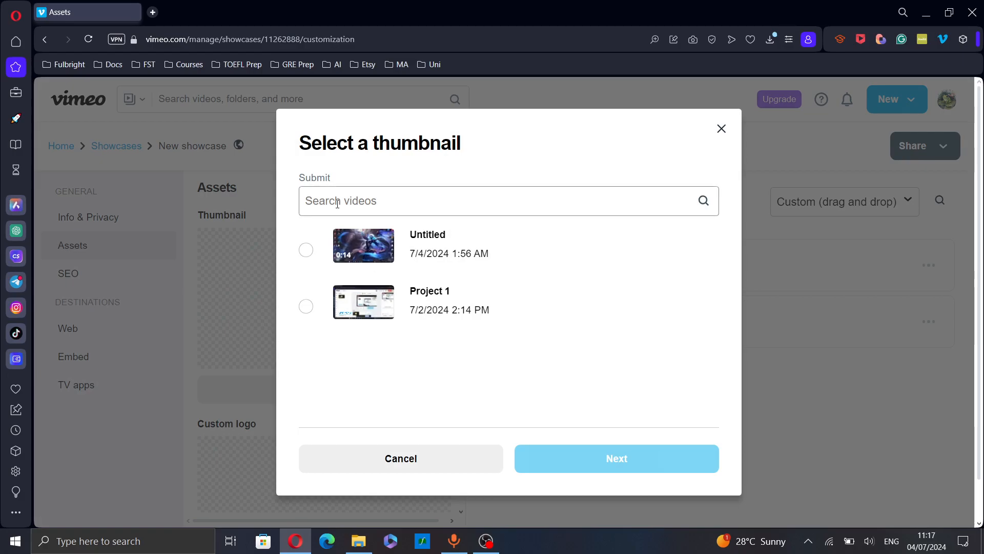
left_click(306, 250)
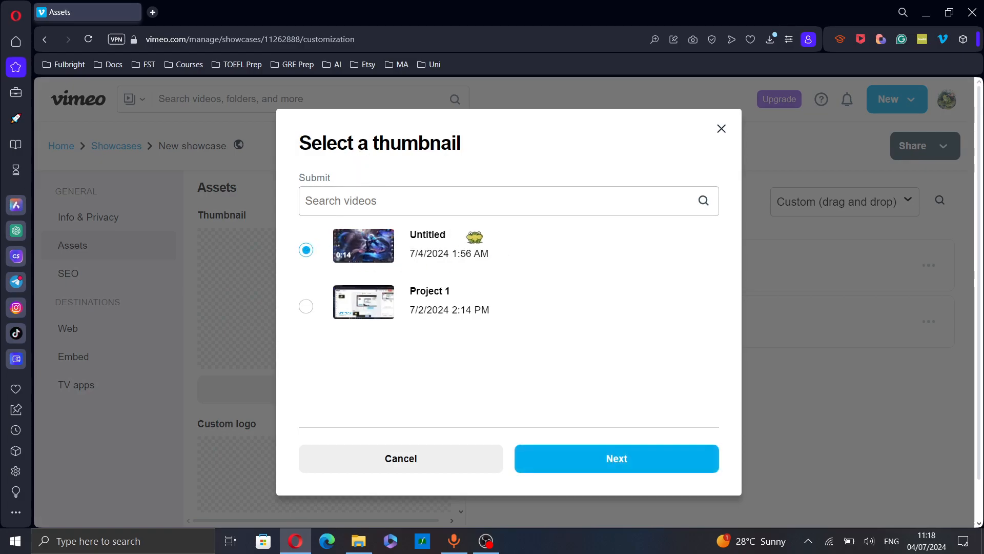
left_click(589, 467)
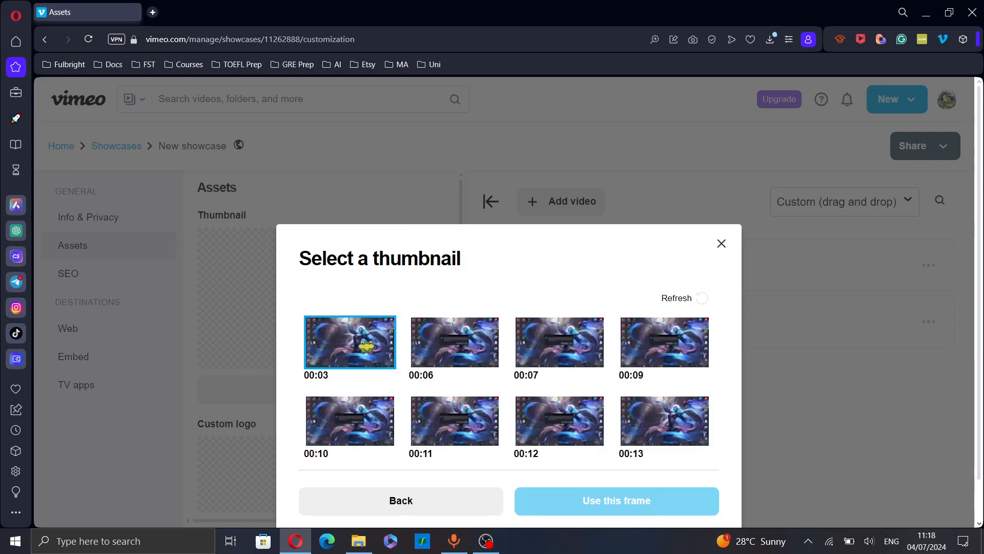
left_click(366, 346)
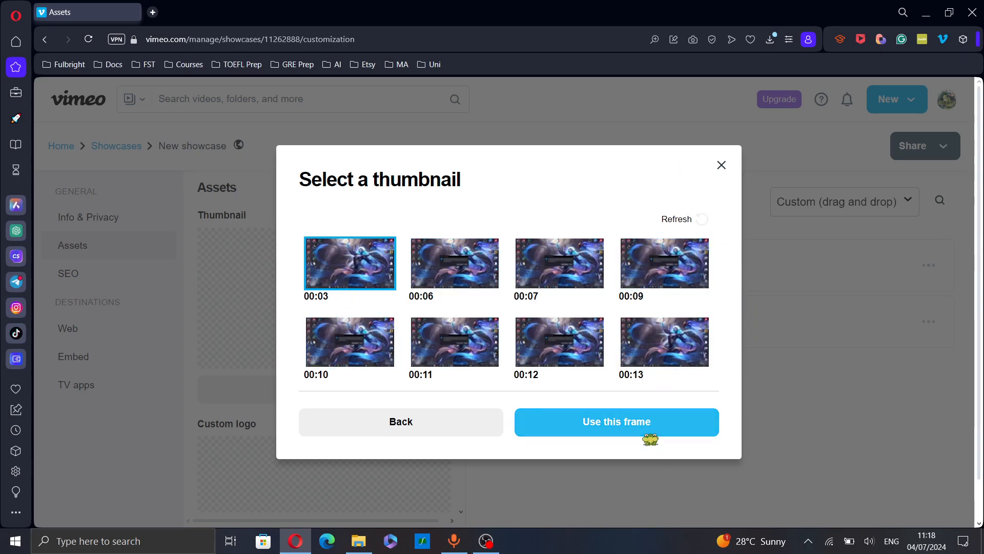
left_click(584, 428)
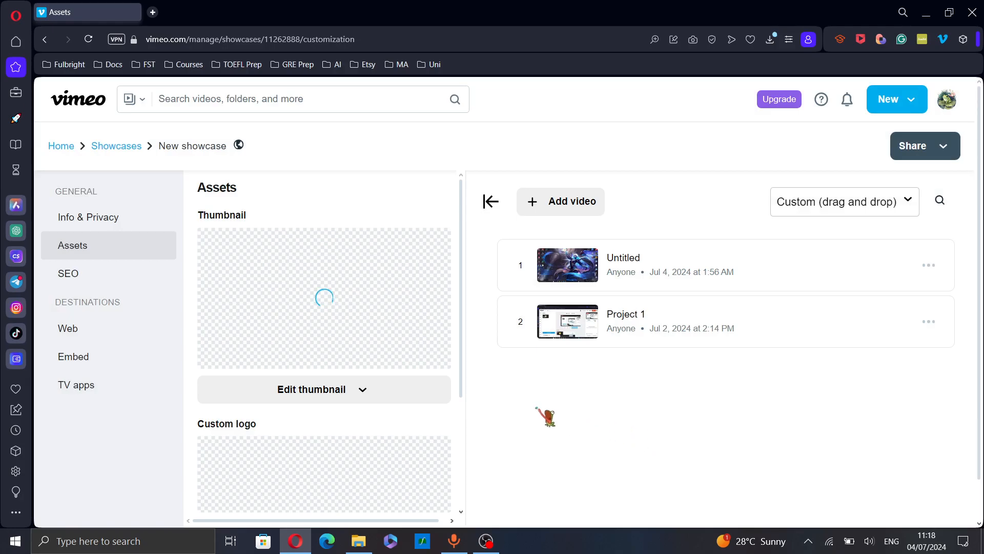
Look through the custom logo and accent color options in the showcase assets
scroll(319, 330, "down", 1)
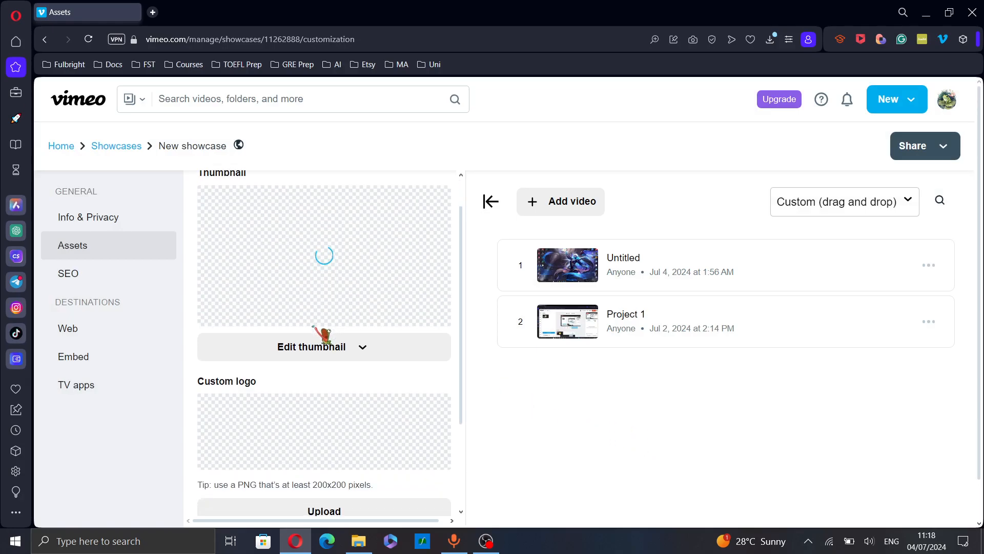
scroll(312, 326, "down", 2)
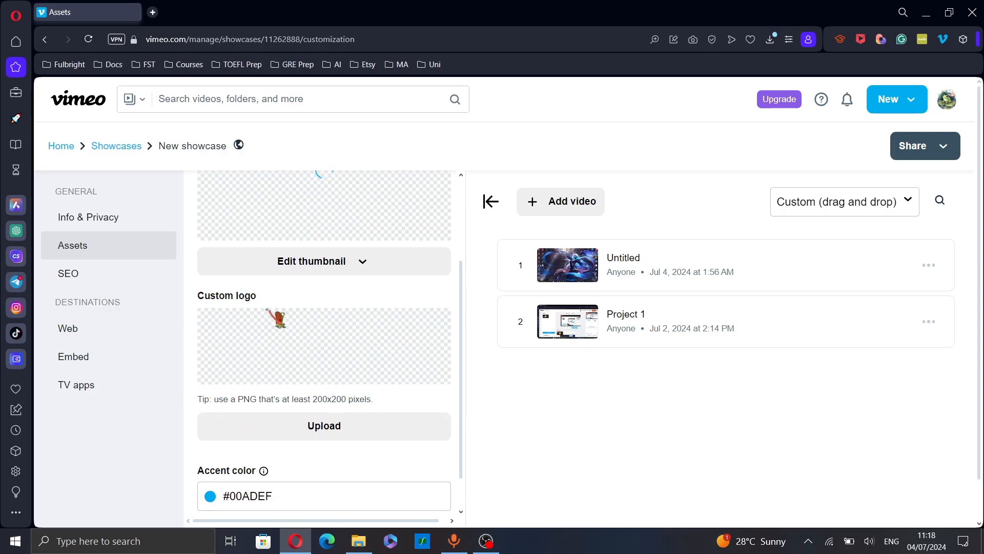
scroll(354, 348, "down", 1)
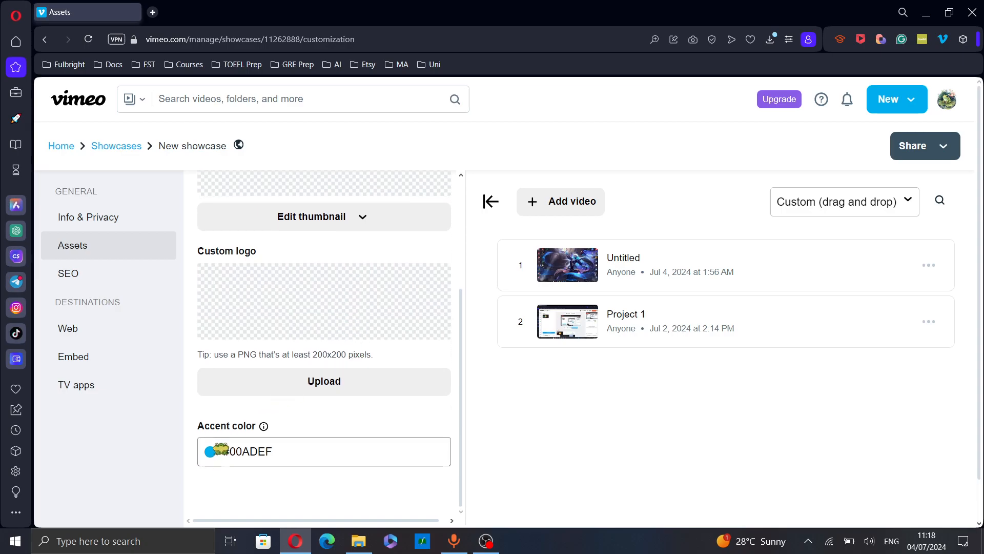
left_click(306, 458)
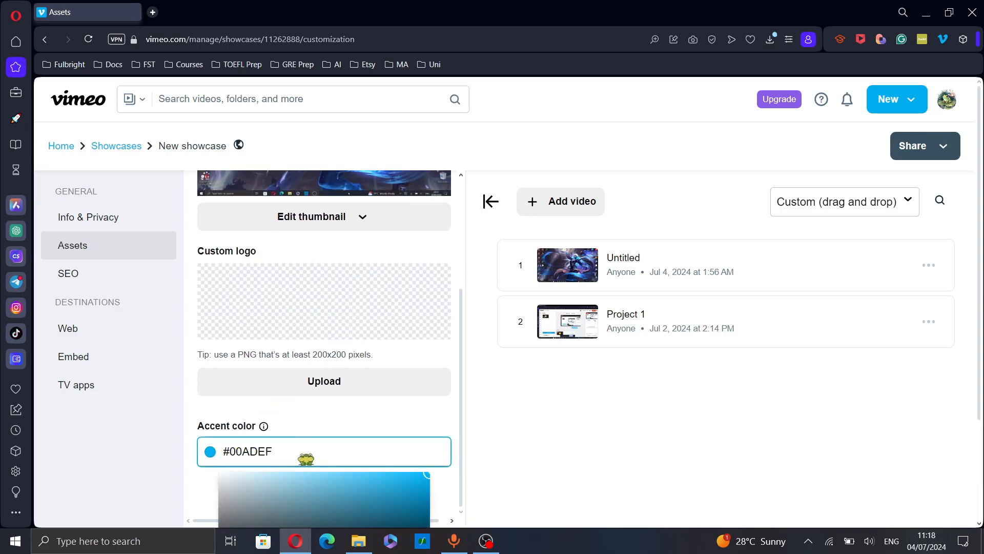
left_click(262, 419)
scroll(281, 394, "up", 4)
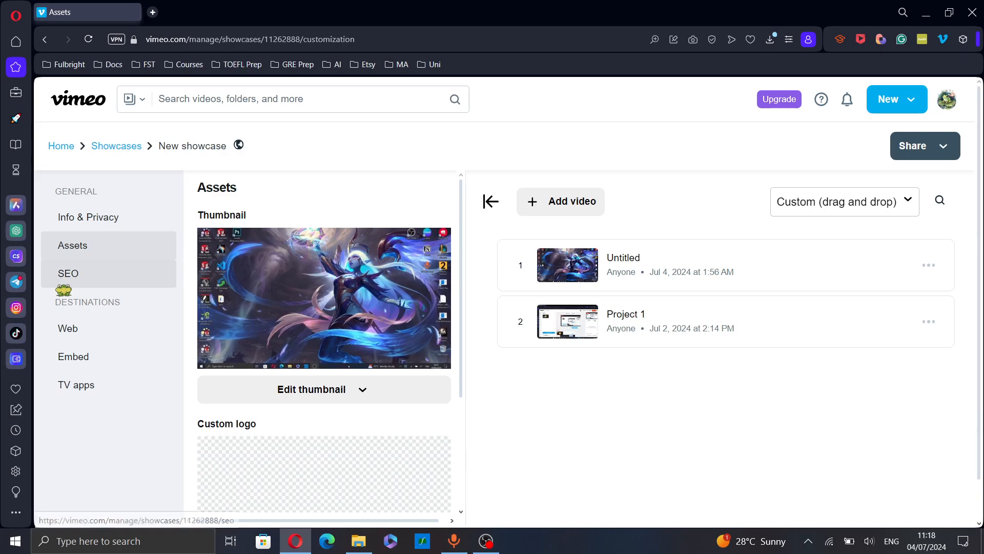
Enable showing the showcase in Google results in its SEO settings and save the change
left_click(90, 275)
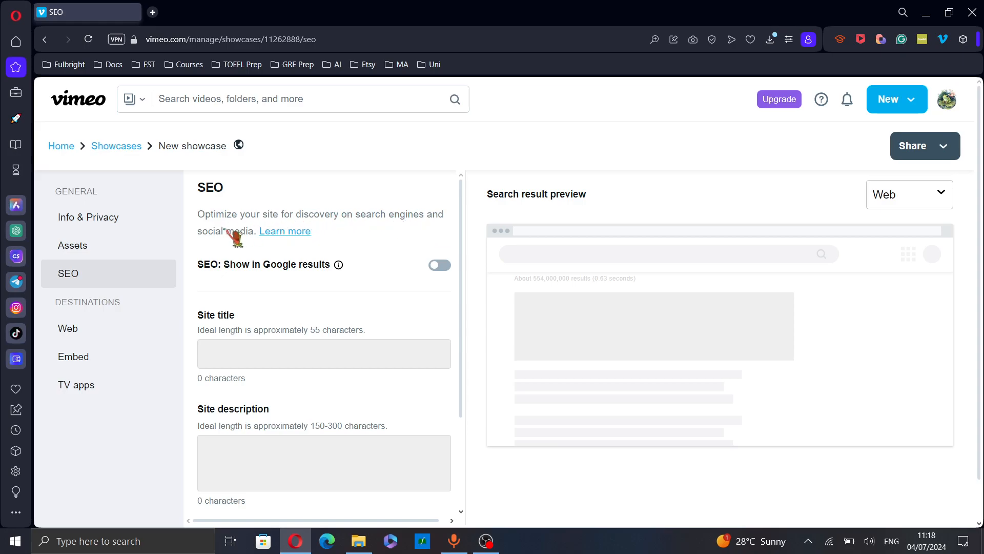
scroll(433, 256, "down", 2)
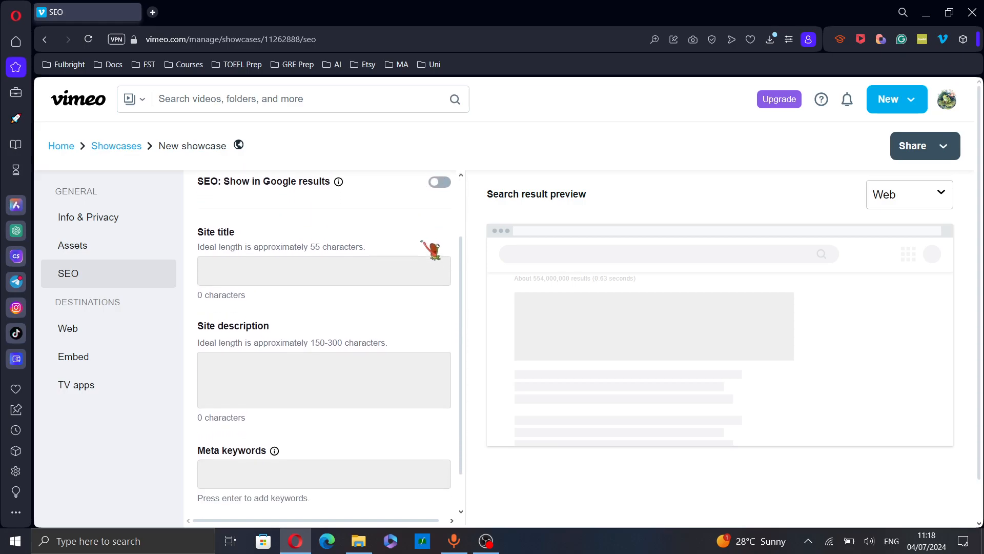
scroll(427, 241, "up", 2)
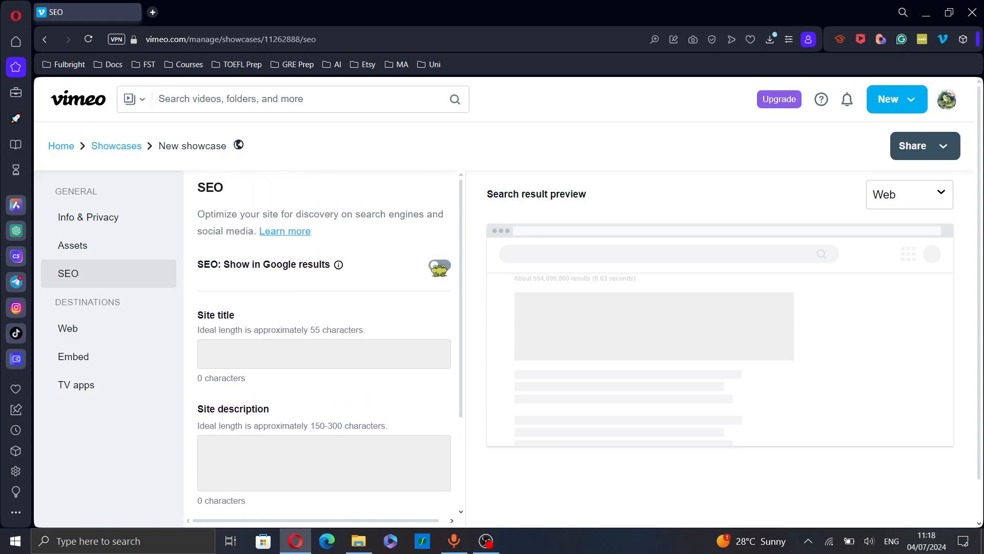
left_click(439, 265)
right_click(429, 268)
left_click(405, 270)
scroll(405, 266, "down", 2)
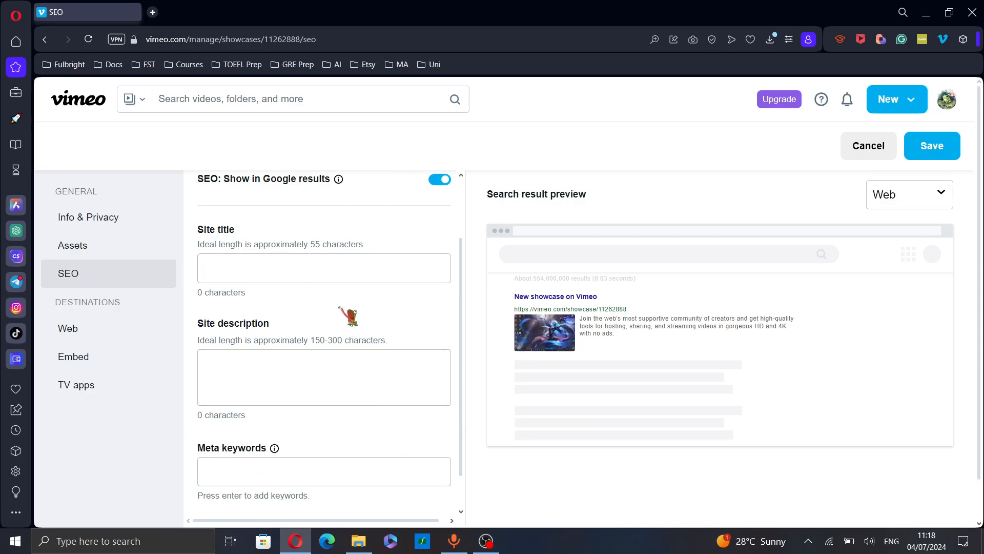
left_click(931, 146)
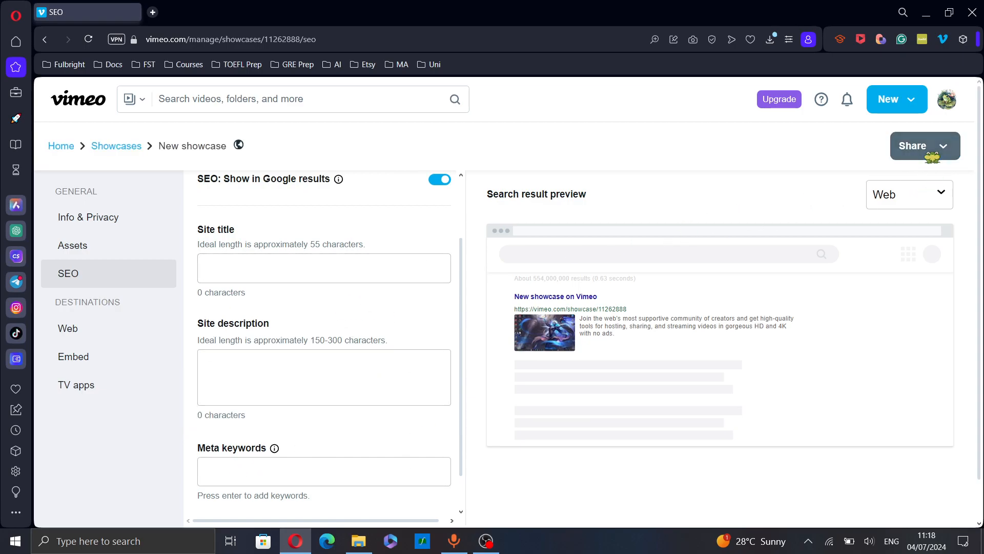
Review the showcase's web destination options and choose the Featured layout
left_click(86, 328)
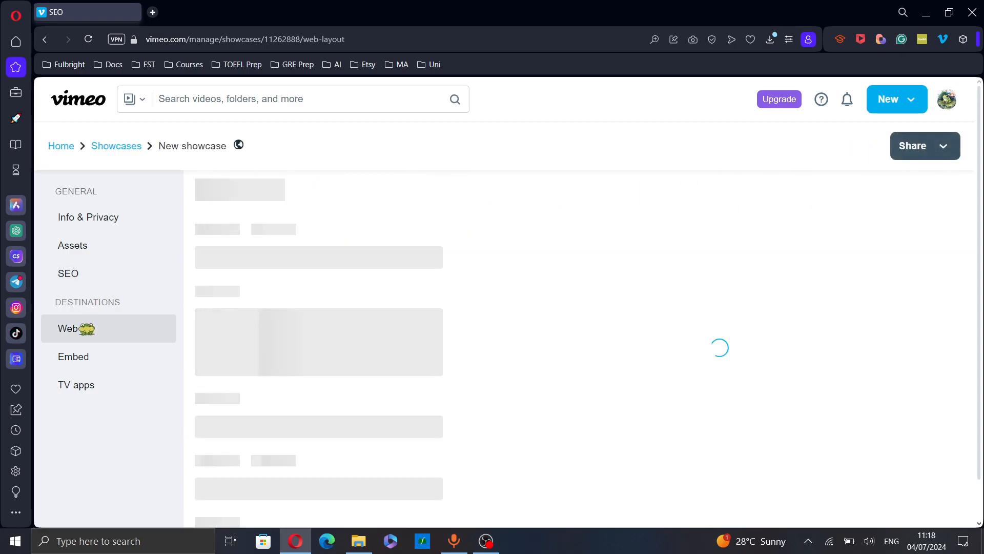
scroll(349, 310, "down", 2)
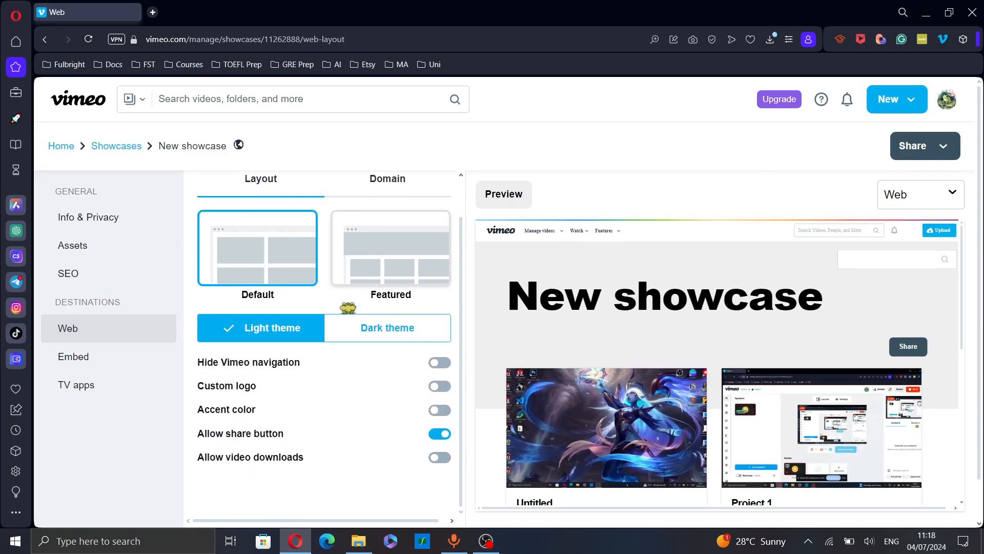
scroll(441, 285, "up", 2)
scroll(420, 277, "down", 2)
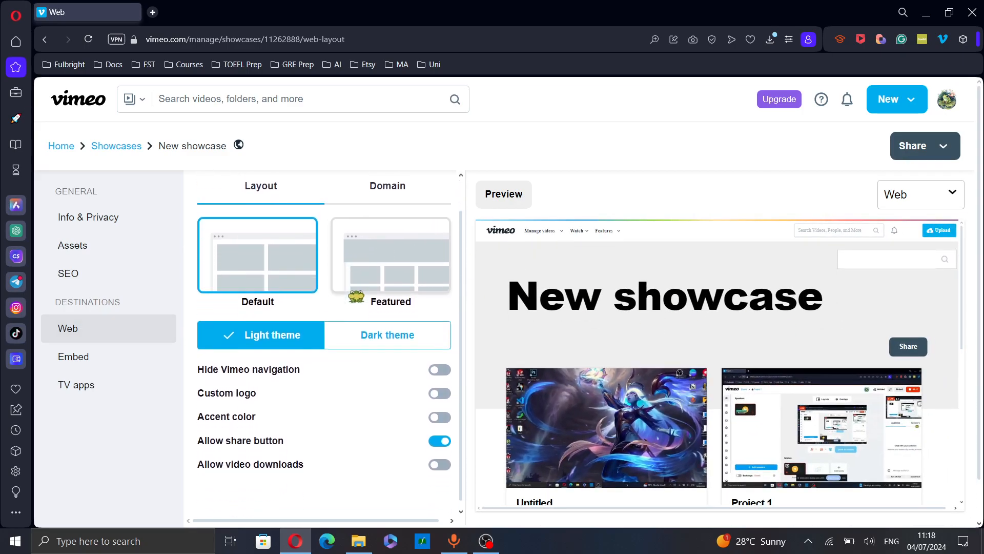
left_click(423, 273)
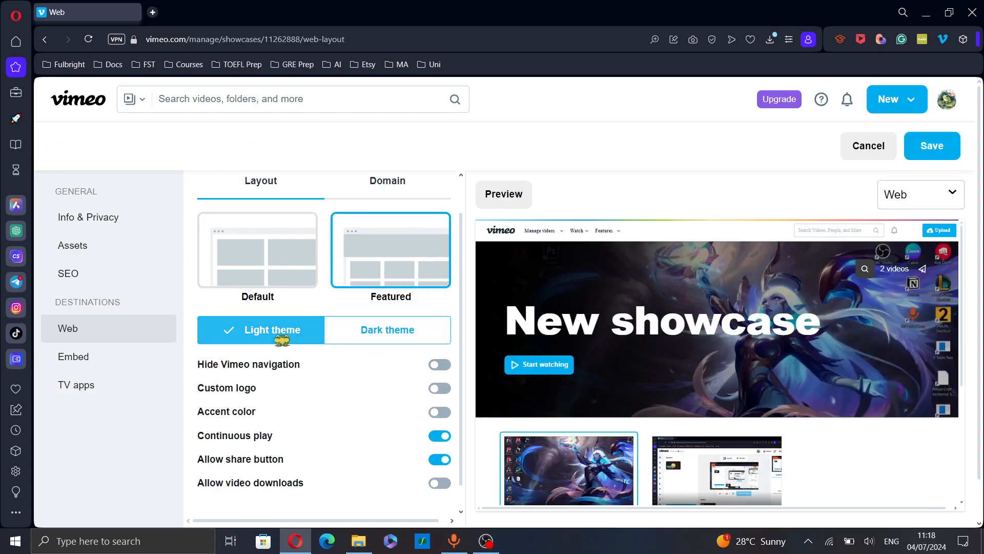
Compare the dark theme with the light theme, keep the light one, and hide the Vimeo navigation
left_click(369, 329)
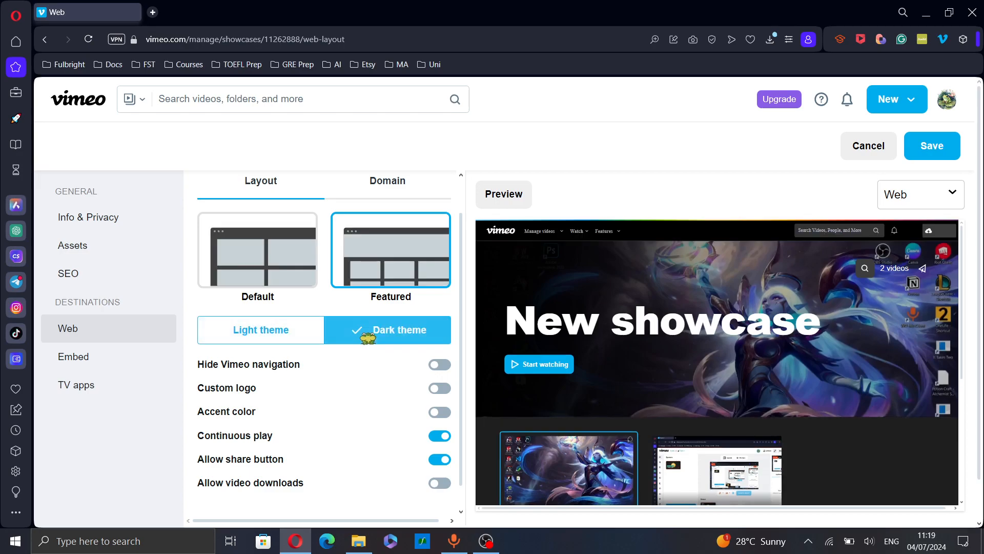
left_click(272, 330)
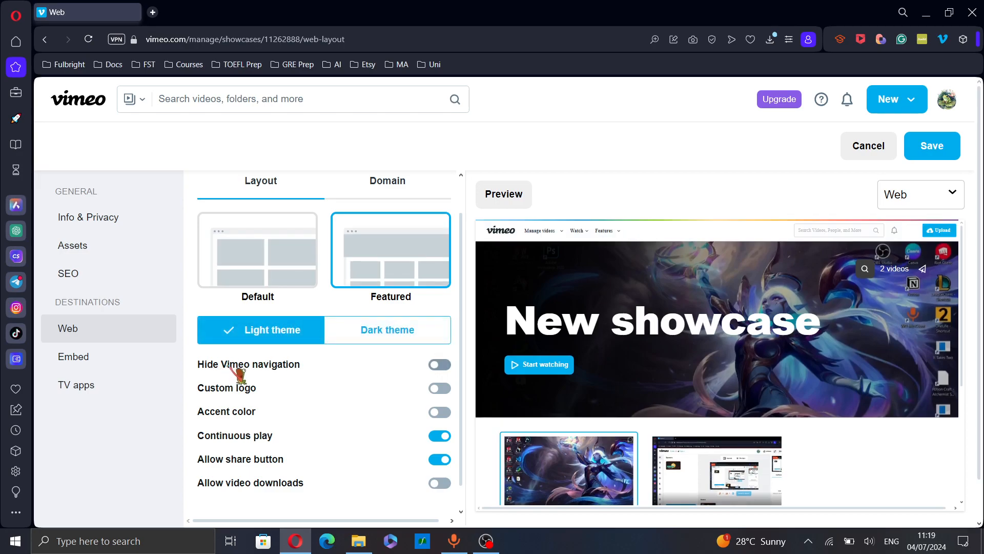
left_click(438, 365)
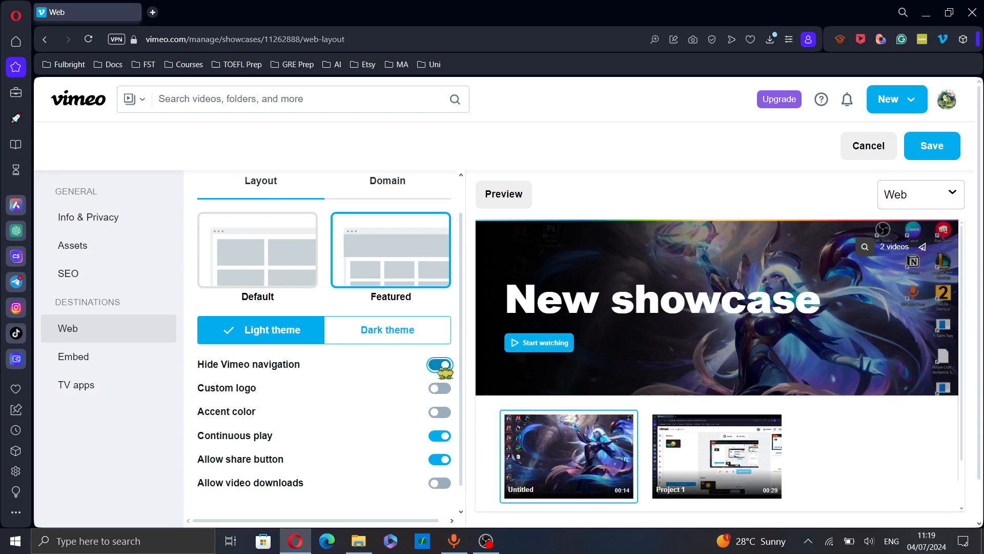
Try the custom logo option but leave it off, and enable the accent color and video downloads for the web layout
left_click(439, 389)
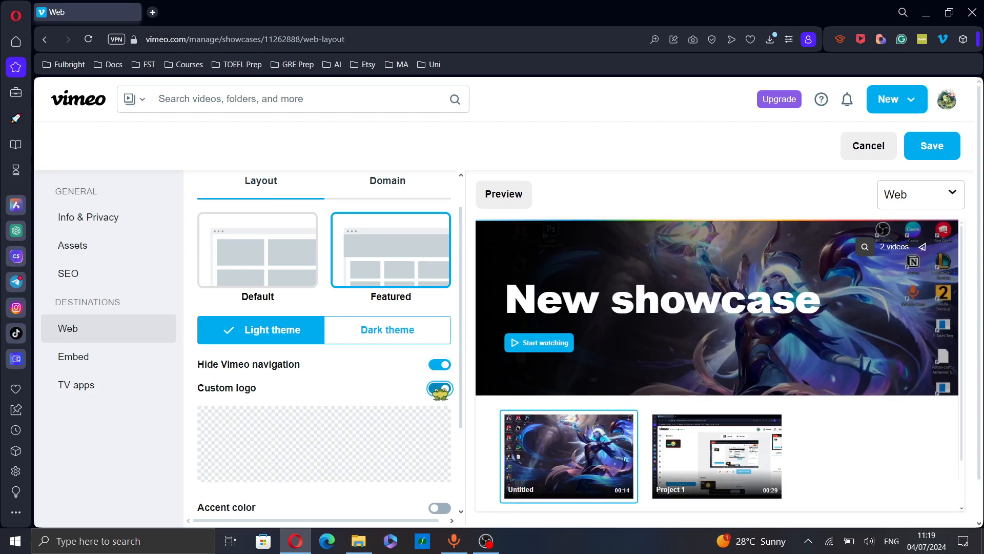
left_click(439, 388)
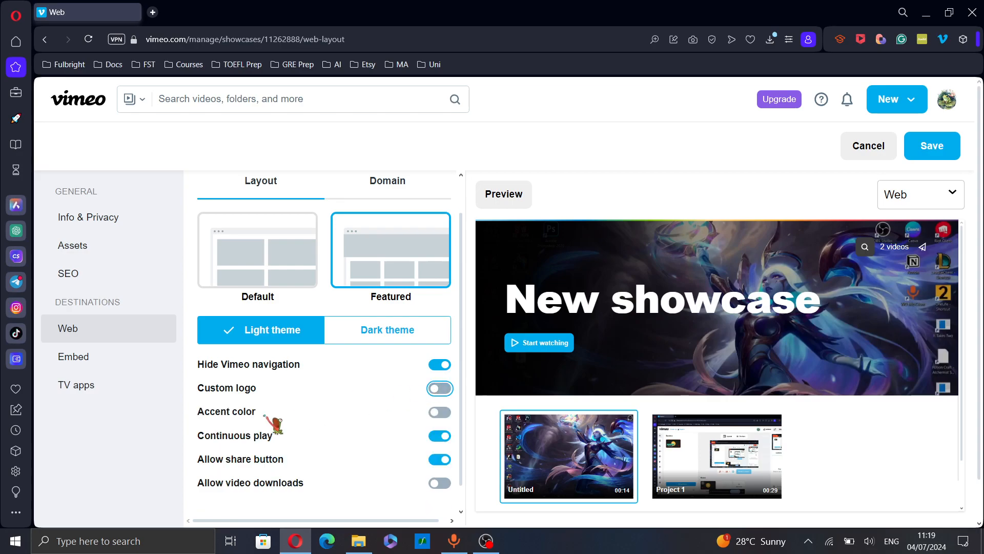
left_click(440, 412)
scroll(329, 441, "down", 1)
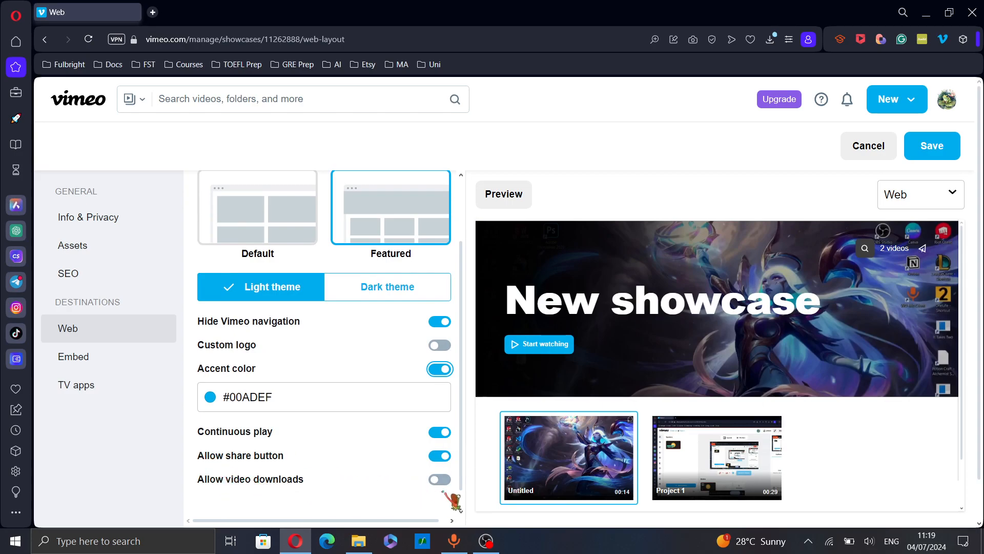
left_click(446, 480)
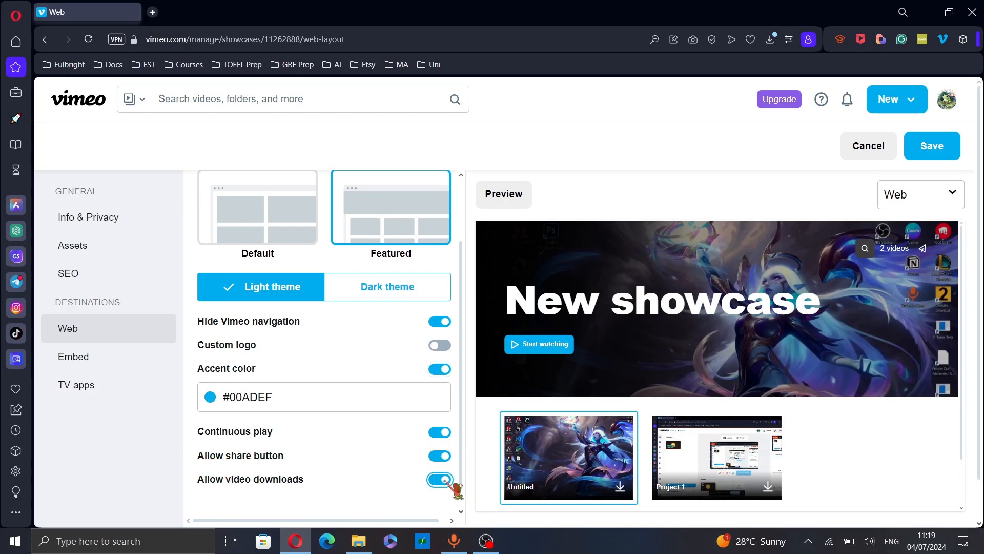
Look through the showcase's domain options for a custom Vimeo URL and for connecting an already owned domain
scroll(359, 375, "up", 2)
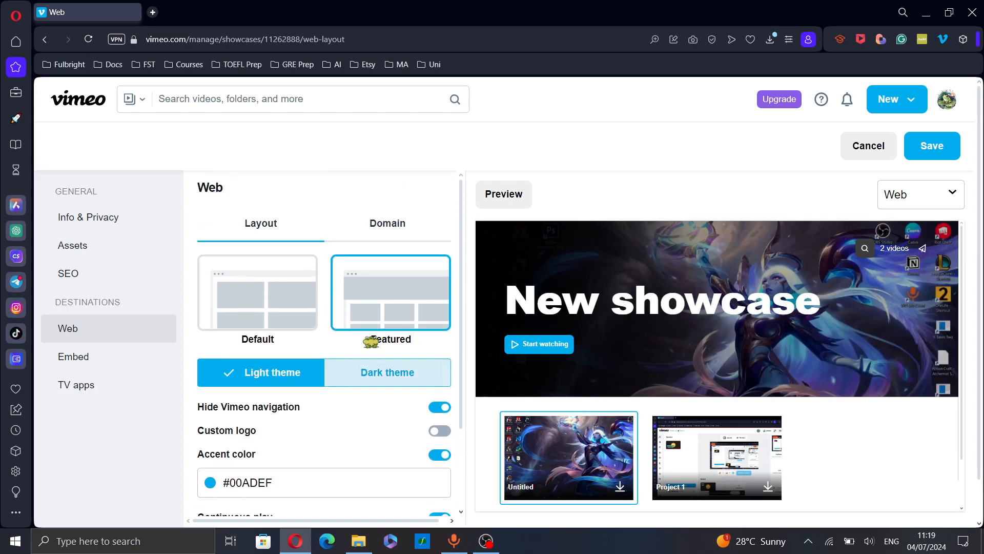
left_click(420, 233)
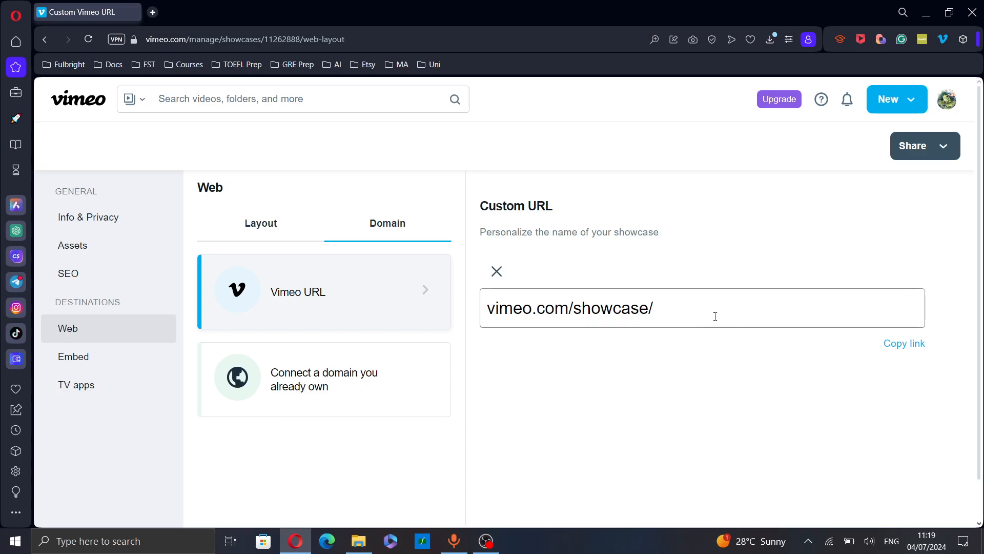
left_click(679, 317)
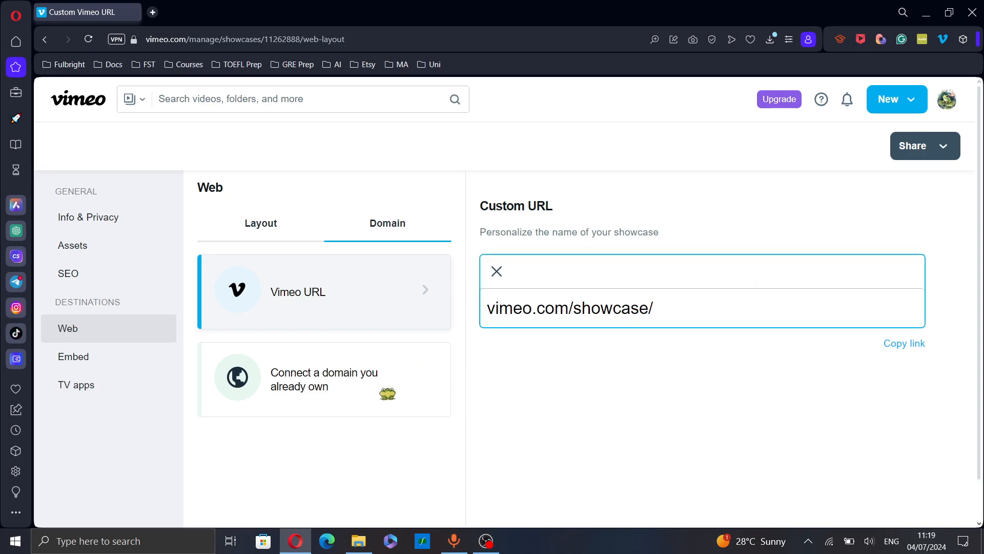
left_click(336, 382)
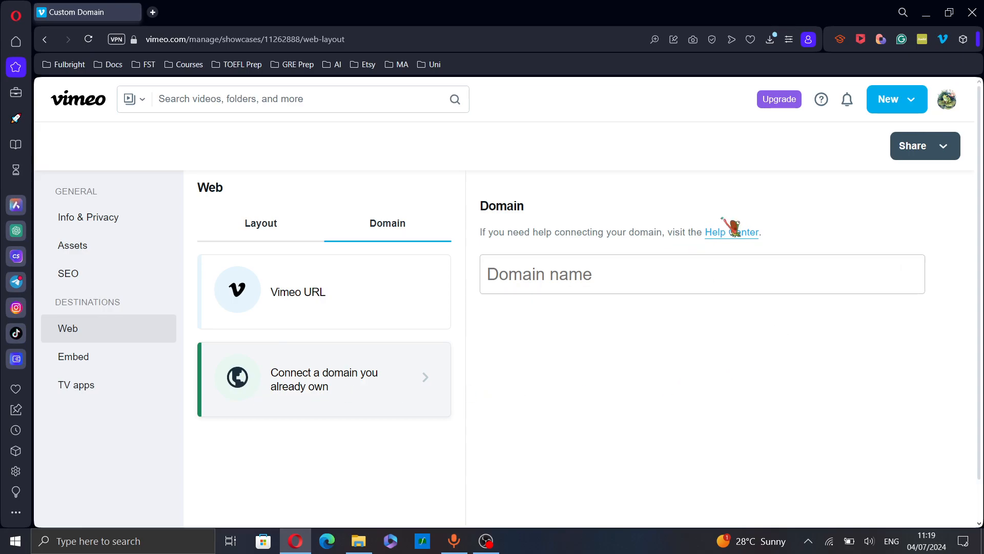
Return to the showcase's web layout settings and save the changes
left_click(271, 231)
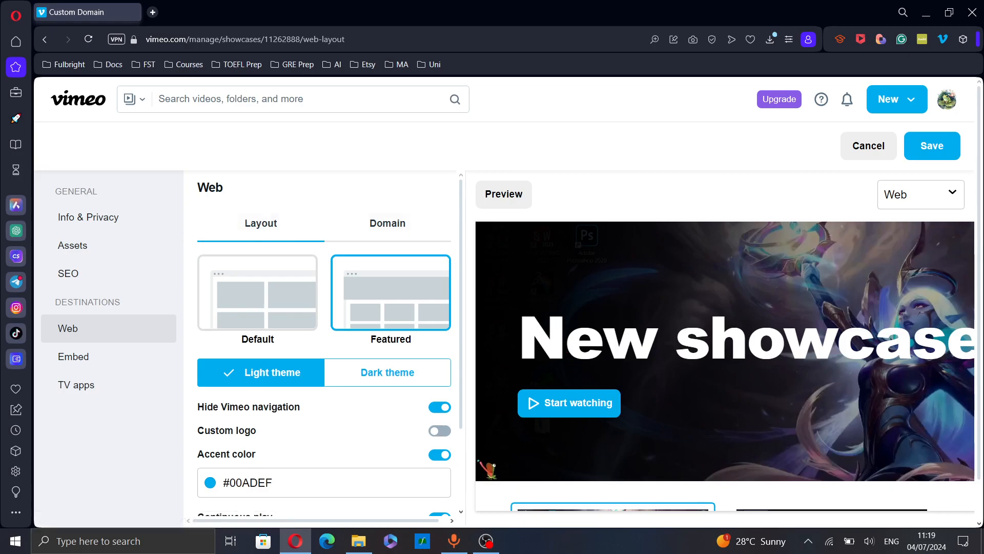
left_click(932, 146)
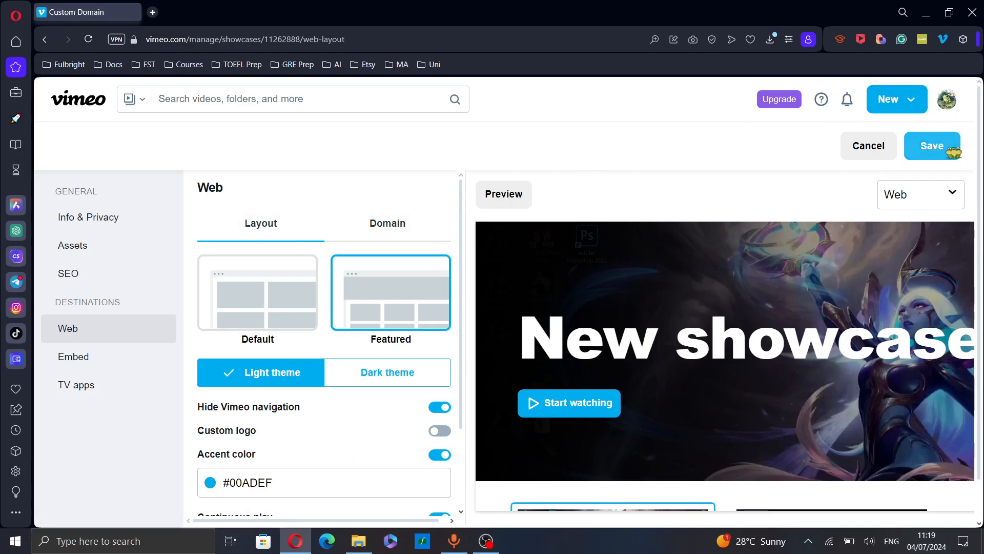
Review the showcase's embed dimensions and playback options and copy its embed code
left_click(110, 354)
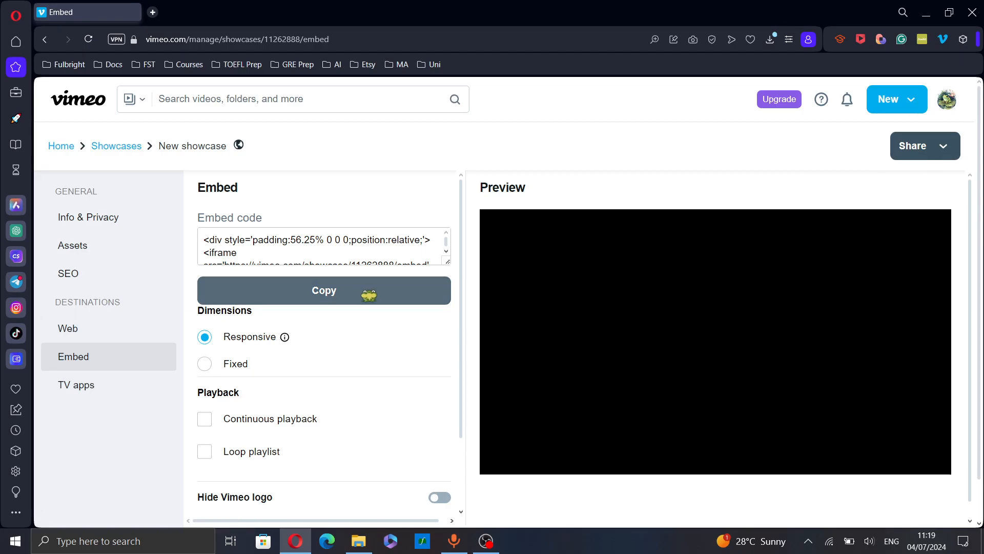
scroll(360, 246, "down", 1)
scroll(361, 246, "up", 1)
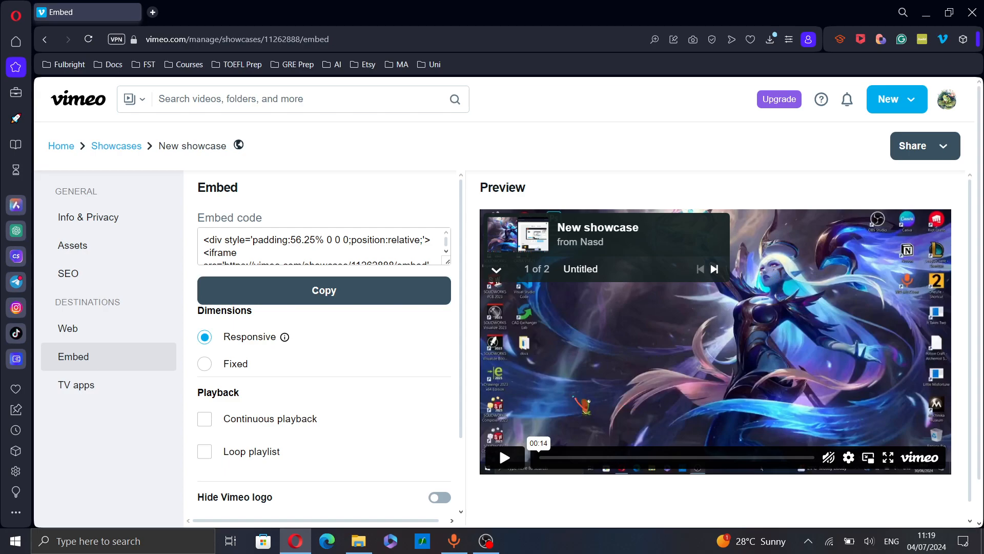
left_click(266, 290)
Look through the showcase's TV app feed settings for Roku and Amazon Fire TV
left_click(108, 396)
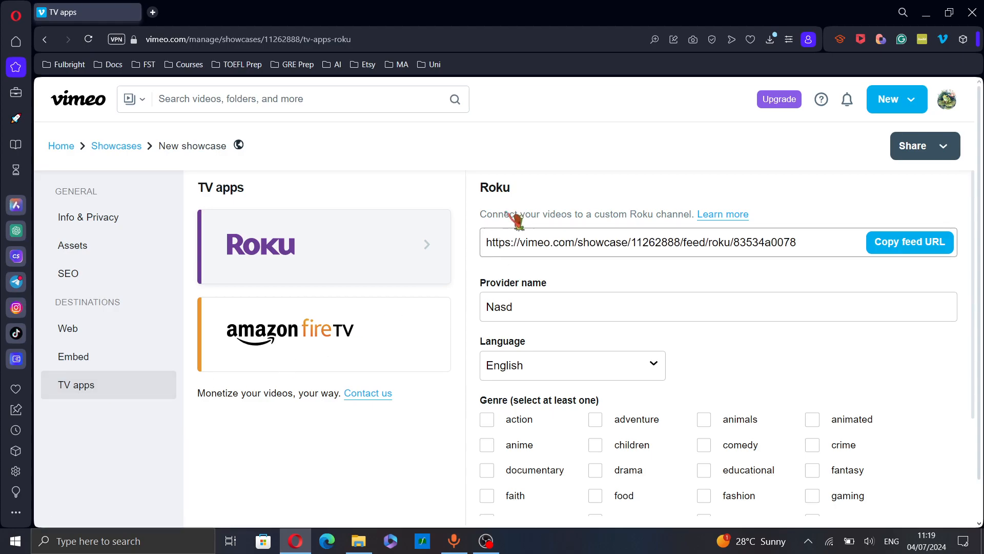
left_click(332, 324)
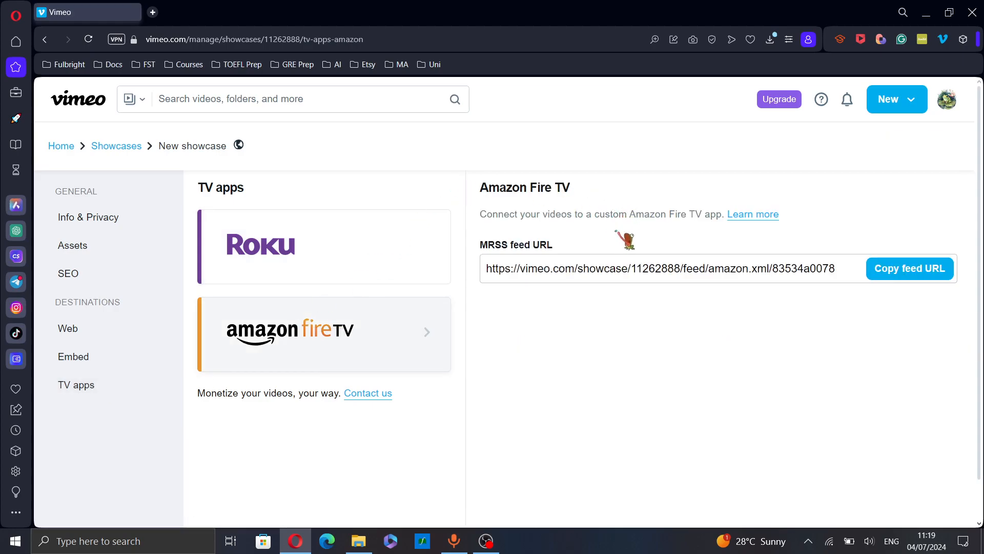